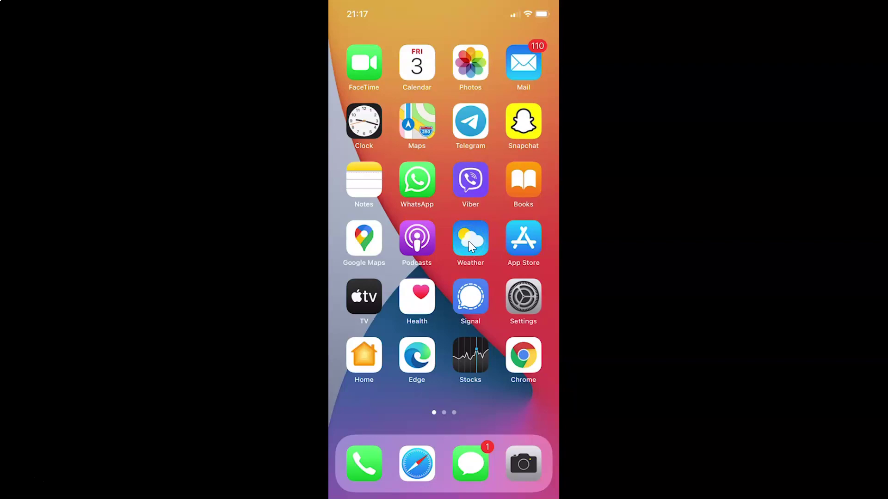
- Launch Viber from the home screen and open the Amit Main chat
{"action": "left_click", "coordinate": [466, 184]}
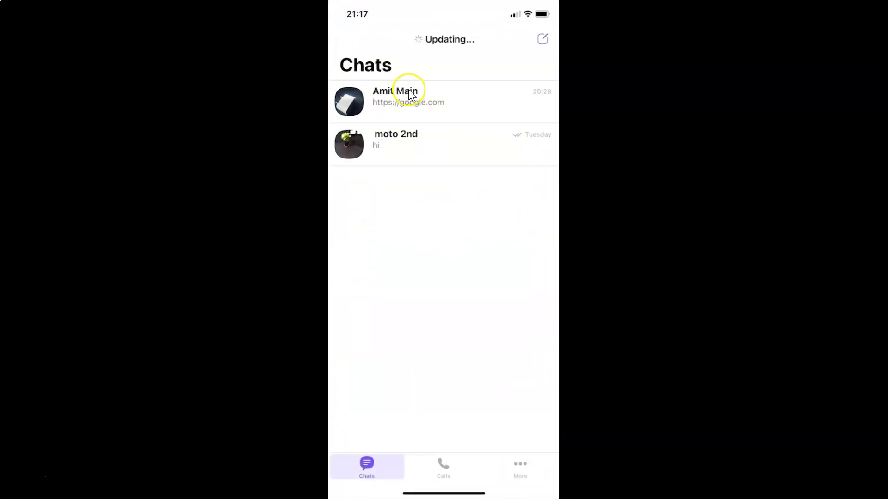
{"action": "left_click", "coordinate": [442, 108]}
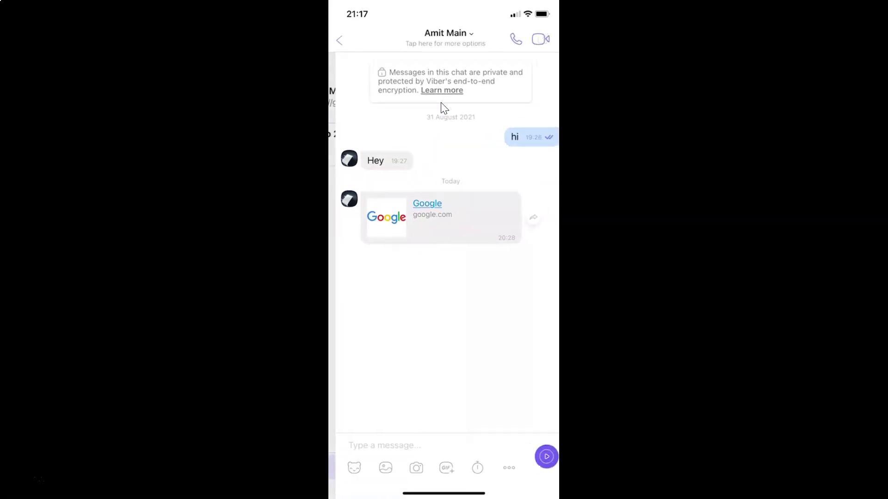
- Open the shared Google link in Safari and show the app switcher
{"action": "left_click", "coordinate": [424, 206]}
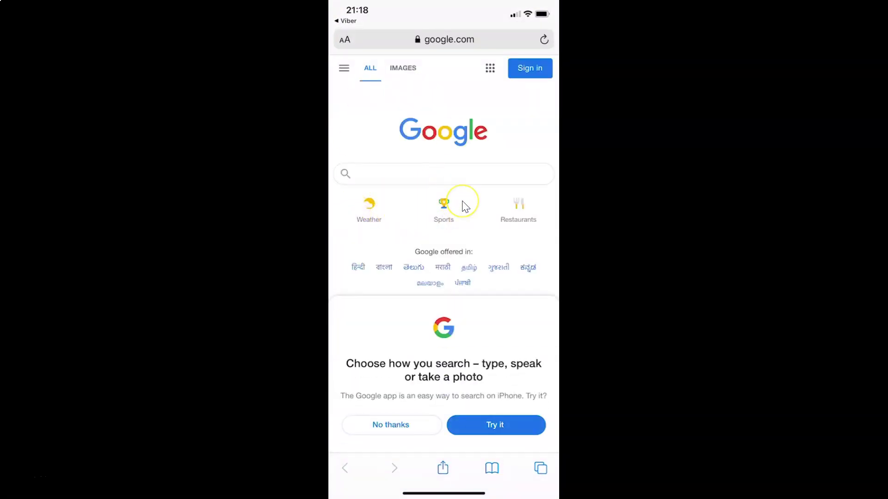
{"action": "key", "text": "super+Tab"}
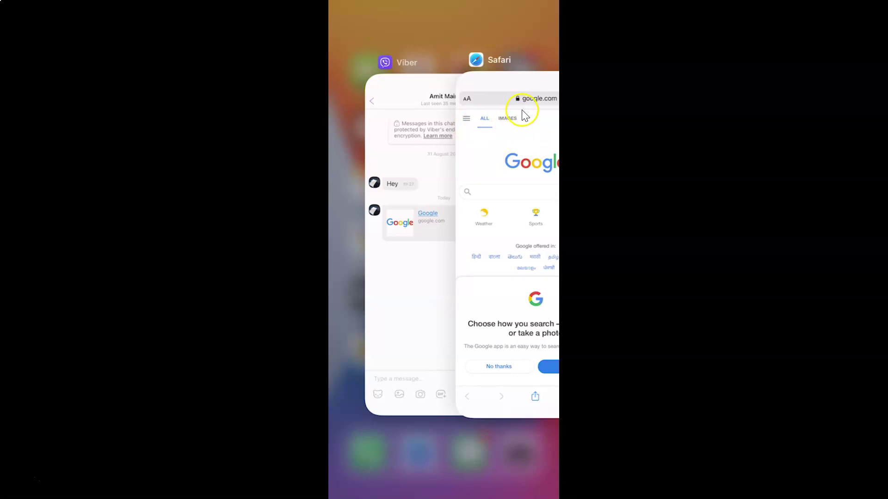
- Return from the Safari Google page to Viber's Chats list with Amit Main and moto 2nd
{"action": "left_click", "coordinate": [553, 129]}
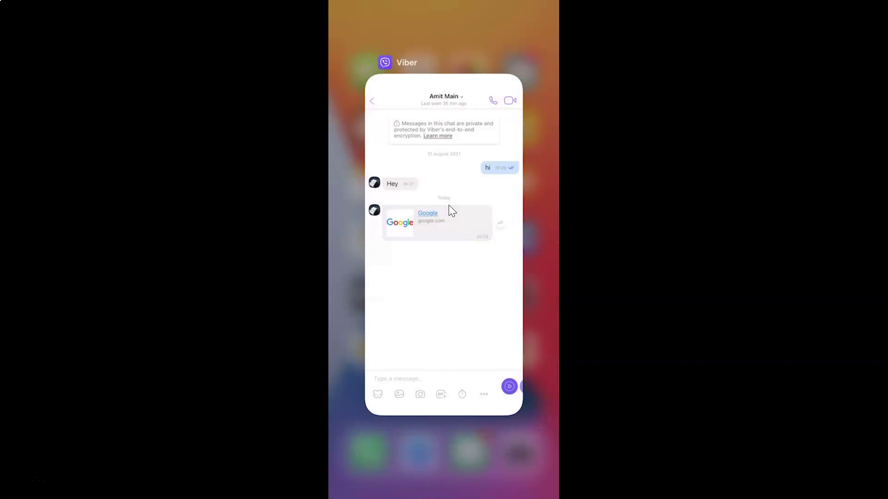
{"action": "left_click", "coordinate": [449, 205]}
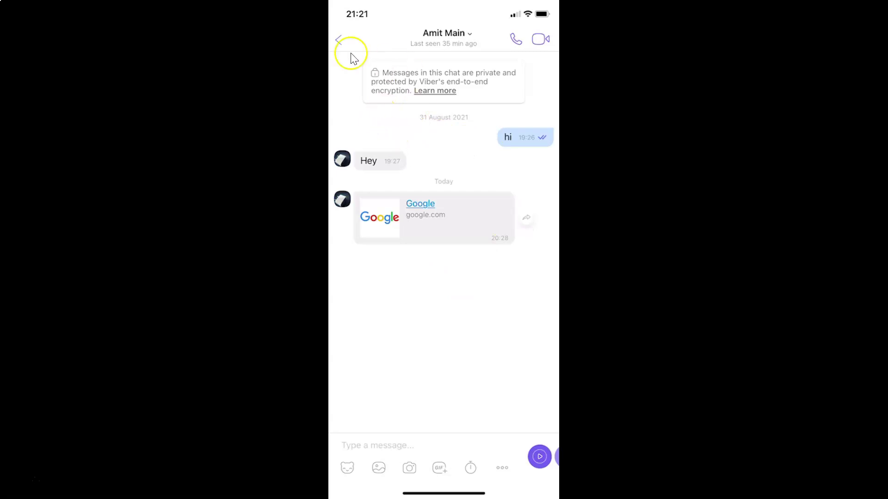
{"action": "left_click", "coordinate": [340, 40]}
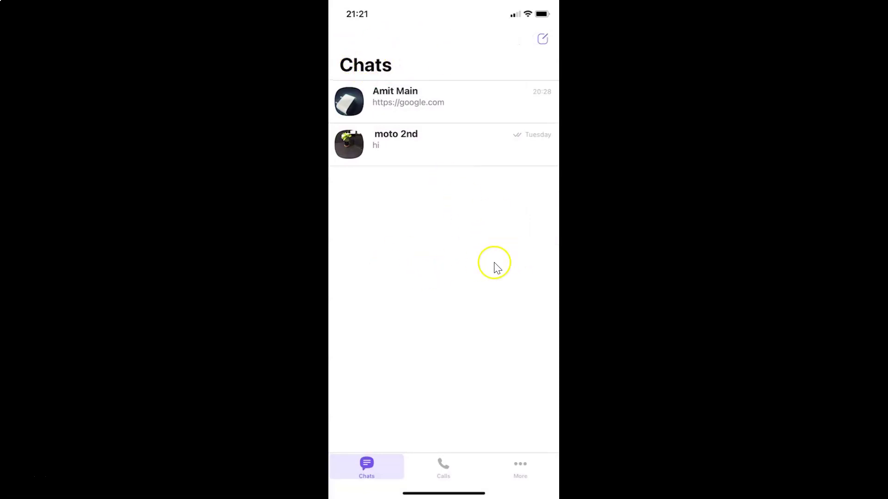
- Open Viber's Settings page from the More tab
{"action": "left_click", "coordinate": [521, 468]}
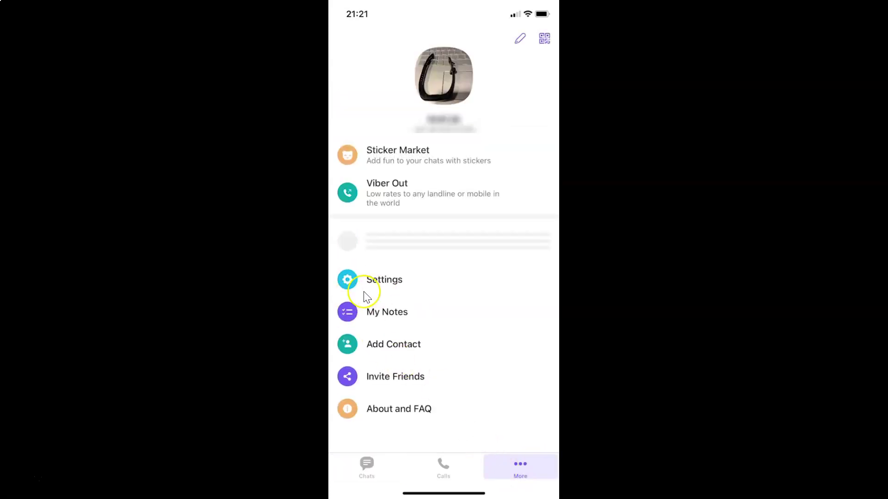
{"action": "left_click", "coordinate": [388, 282]}
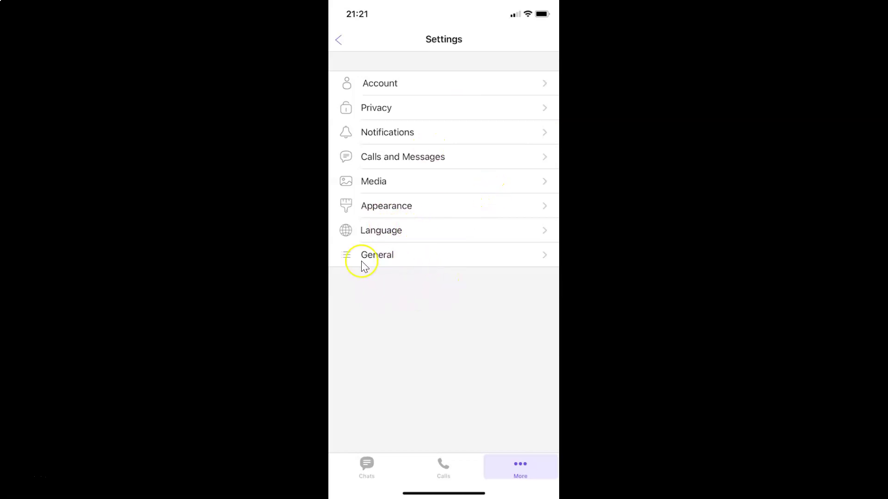
- Turn on Open Links Internally under General settings
{"action": "left_click", "coordinate": [386, 256]}
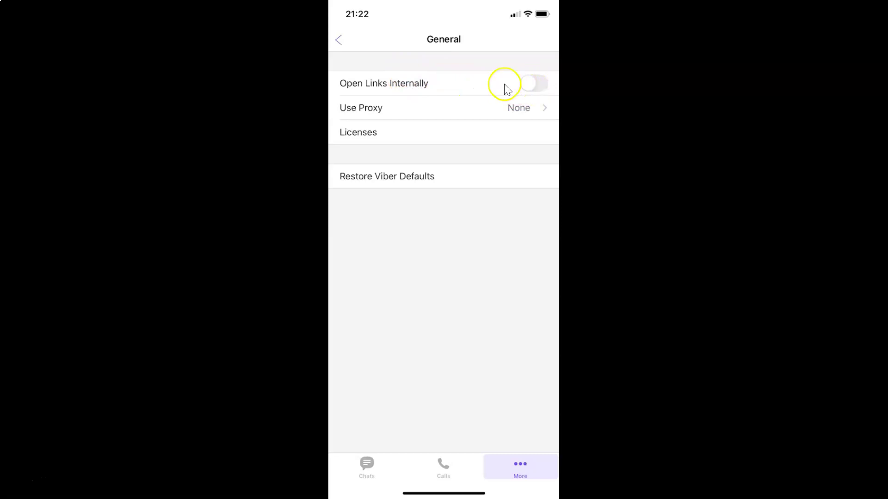
{"action": "left_click", "coordinate": [527, 88]}
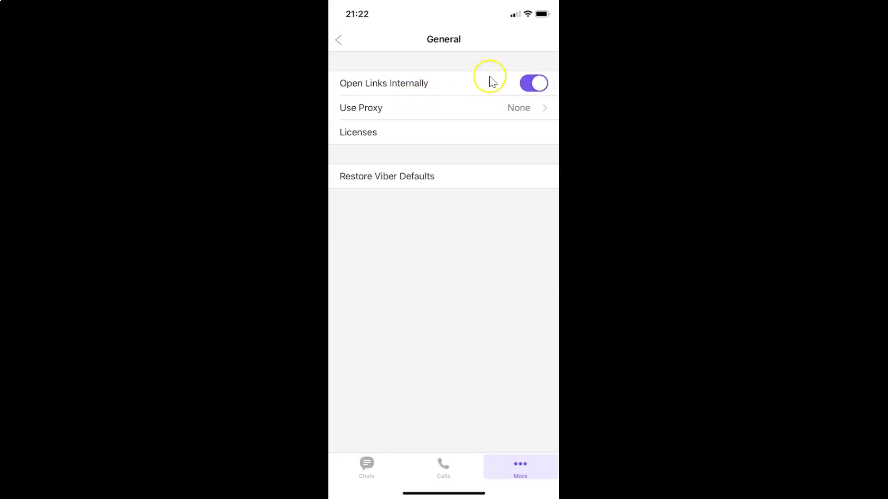
- Leave Settings and reopen the Amit Main chat from the Chats list
{"action": "left_click", "coordinate": [341, 40]}
{"action": "left_click", "coordinate": [340, 41]}
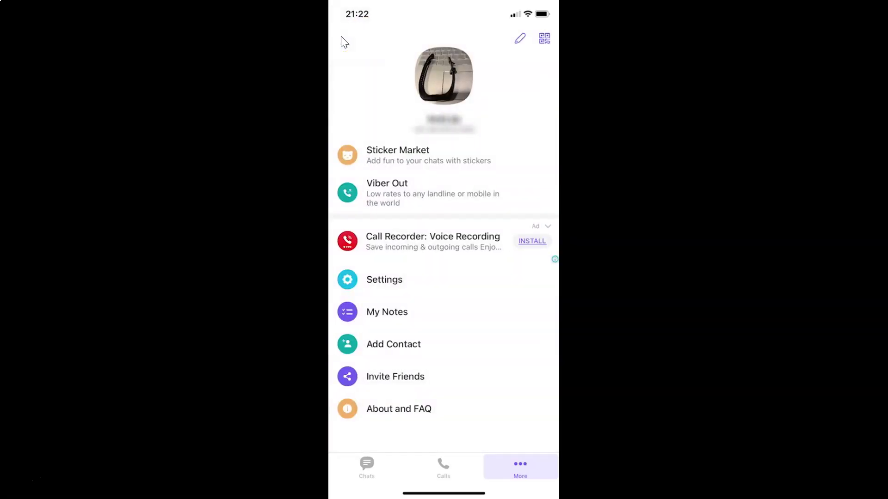
{"action": "left_click", "coordinate": [373, 103]}
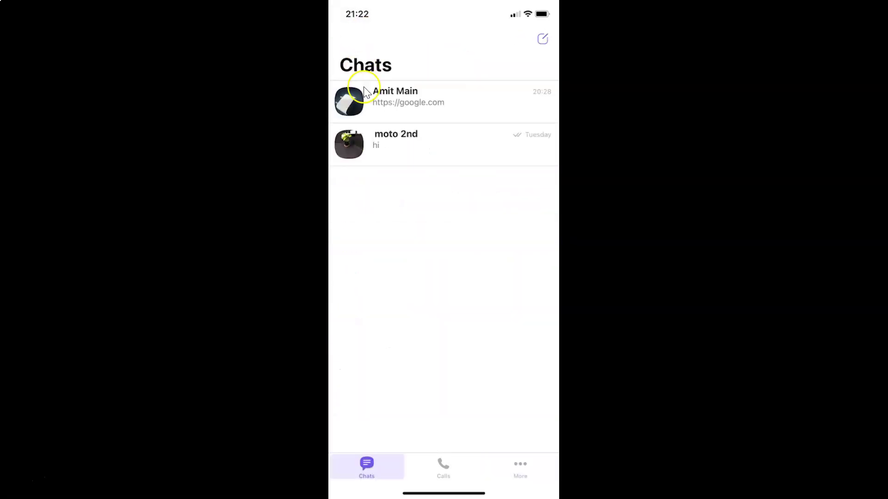
{"action": "left_click", "coordinate": [373, 100]}
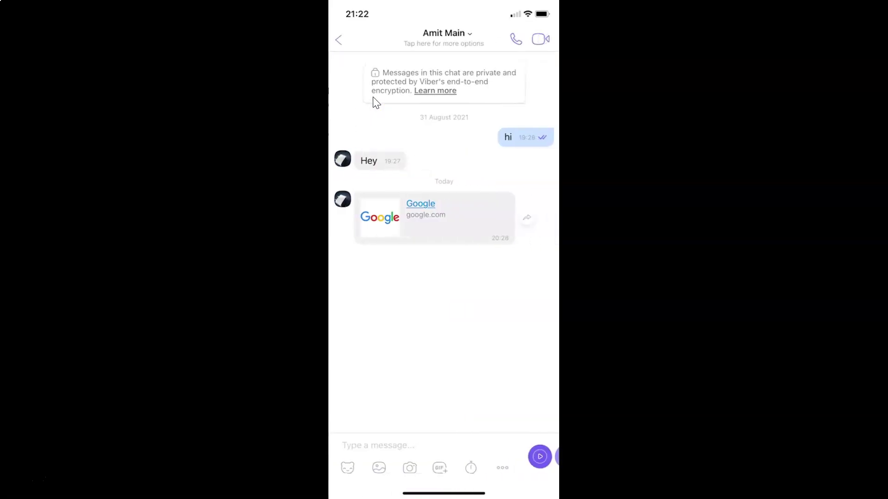
- Open the Google link and confirm google.com loads in Viber's in-app browser
{"action": "left_click", "coordinate": [423, 208]}
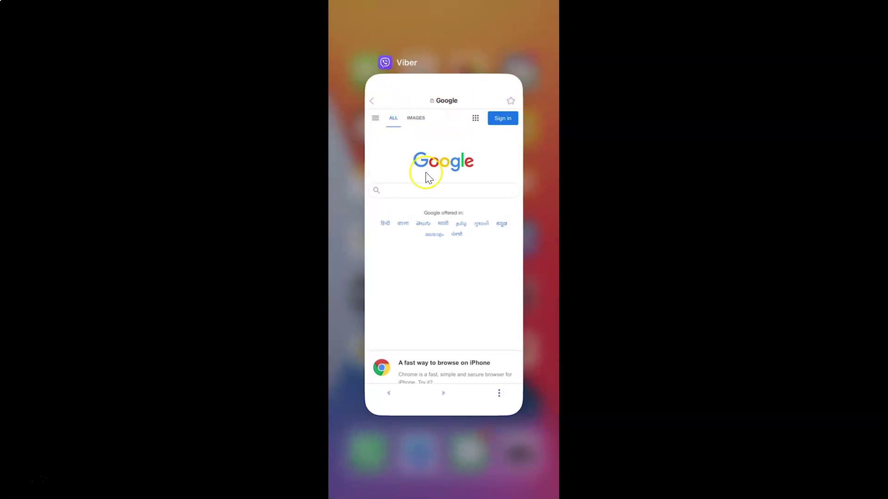
{"action": "left_click", "coordinate": [466, 185]}
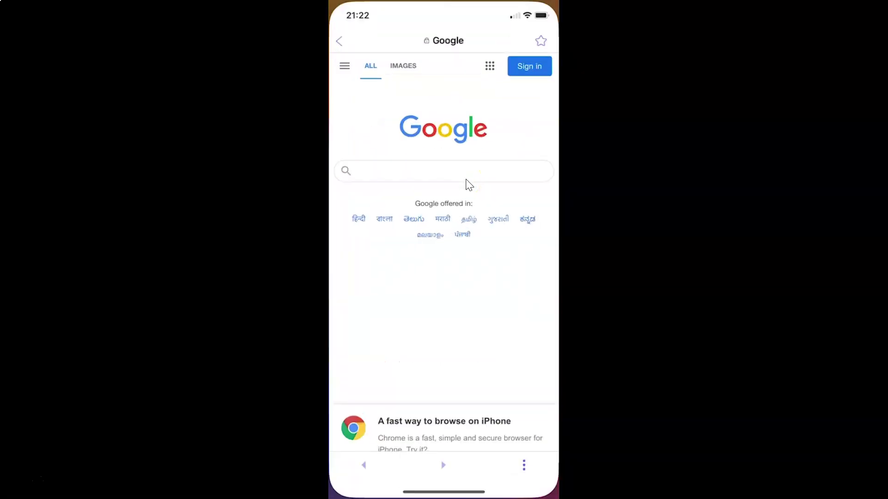